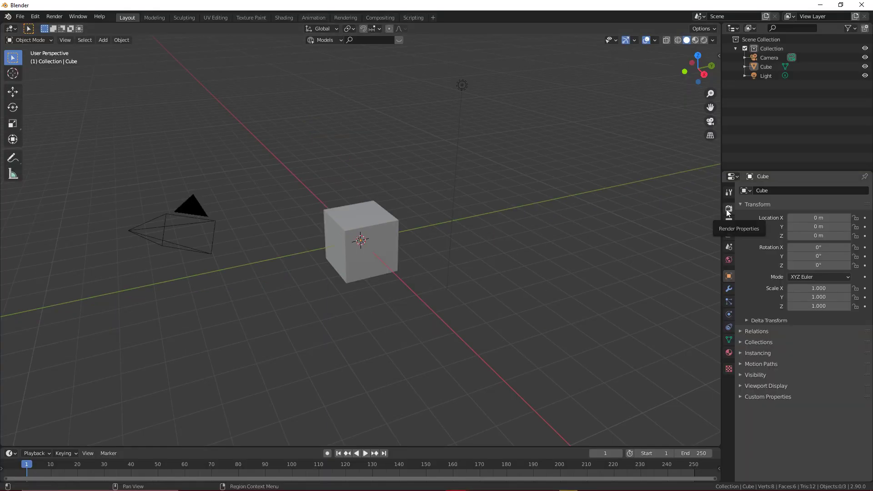
Enable Freestyle in the scene's render settings and expand the view layer's Freestyle Line Style settings
{"action": "left_click", "coordinate": [727, 209]}
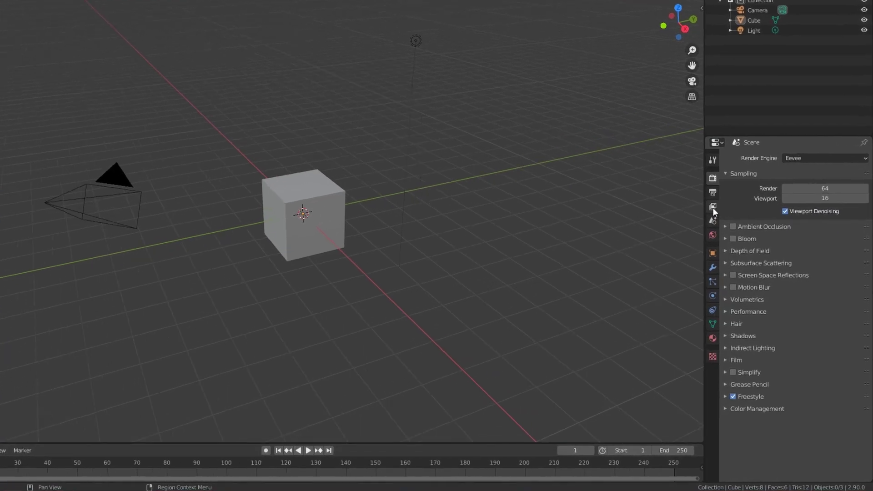
{"action": "left_click", "coordinate": [598, 233]}
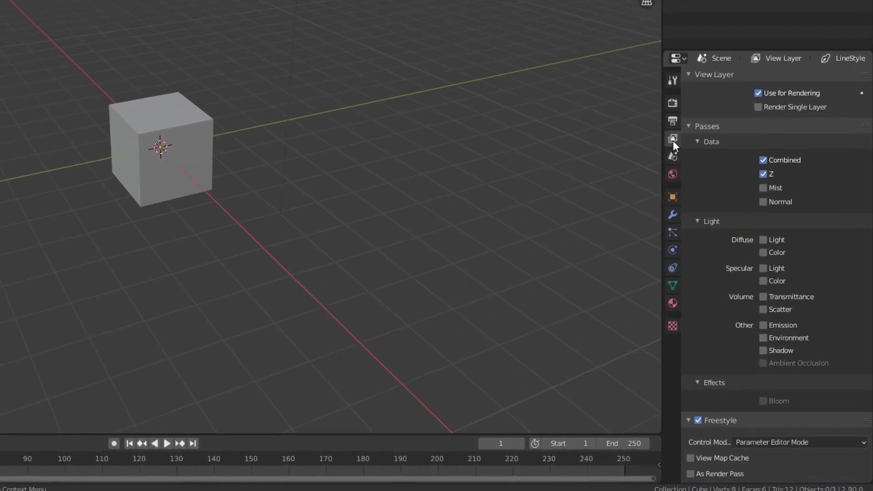
{"action": "scroll", "coordinate": [698, 281], "scroll_direction": "down", "scroll_amount": 6}
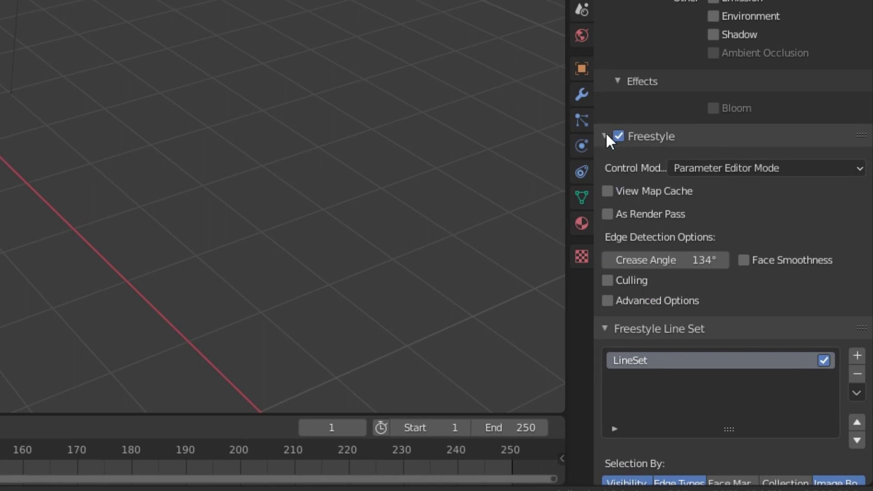
{"action": "scroll", "coordinate": [626, 142], "scroll_direction": "down", "scroll_amount": 8}
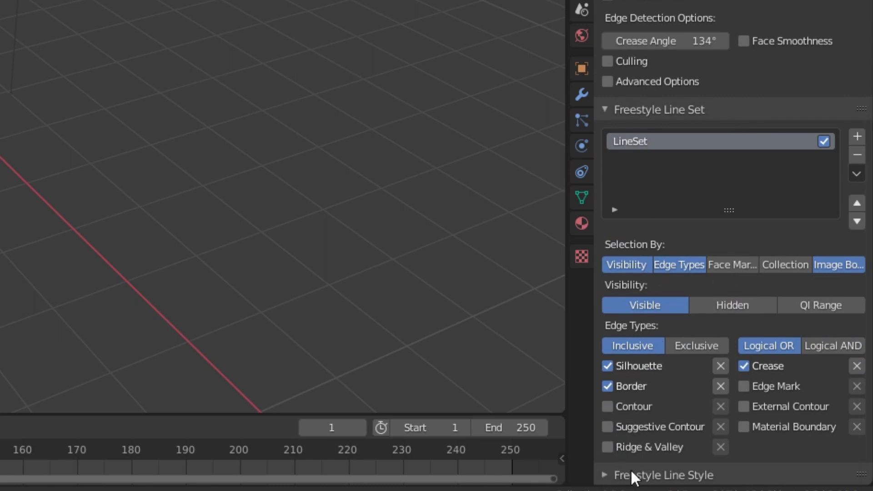
{"action": "left_click", "coordinate": [607, 472]}
{"action": "scroll", "coordinate": [607, 473], "scroll_direction": "down", "scroll_amount": 4}
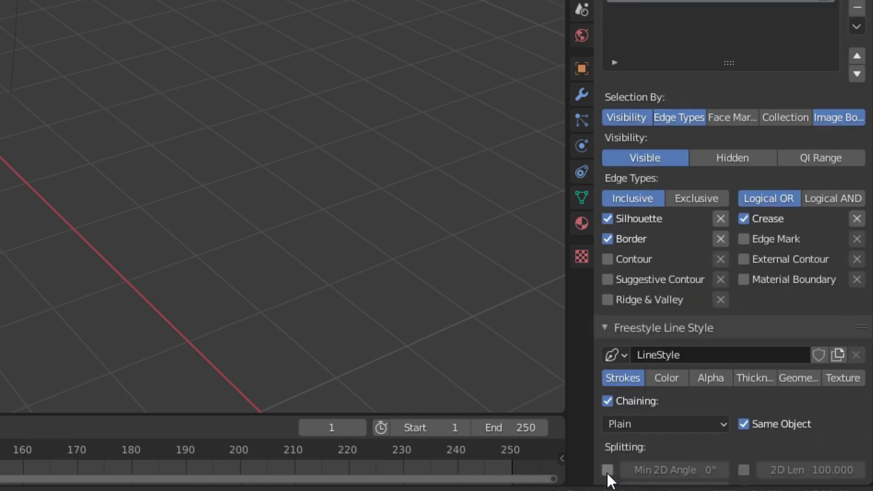
{"action": "scroll", "coordinate": [655, 305], "scroll_direction": "down", "scroll_amount": 4}
{"action": "scroll", "coordinate": [656, 300], "scroll_direction": "down", "scroll_amount": 5}
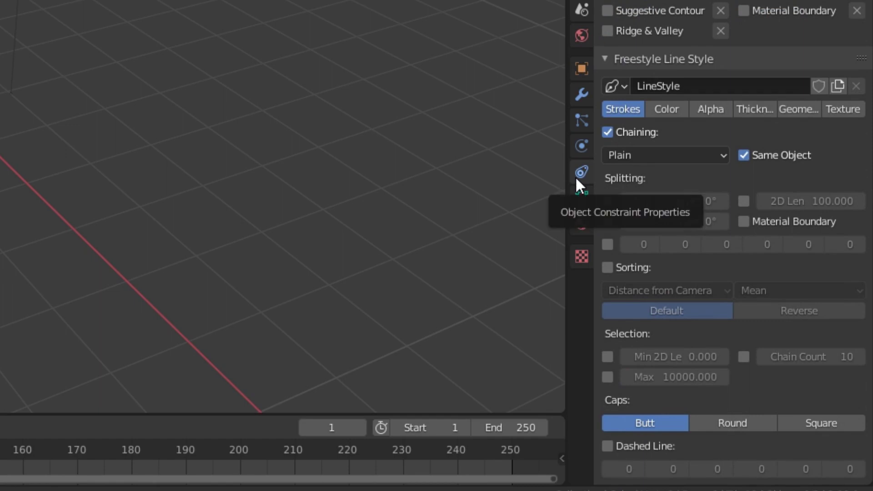
Add an Along Stroke modifier to the thickness of the Freestyle line style
{"action": "left_click", "coordinate": [748, 112]}
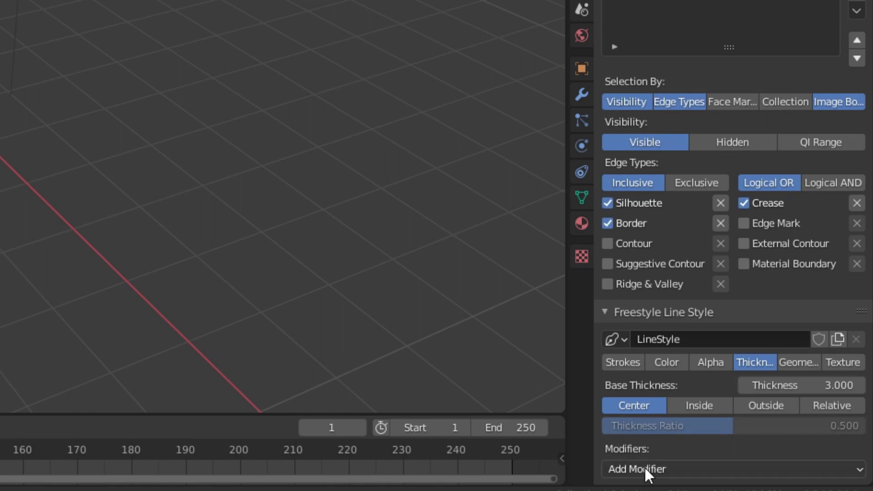
{"action": "left_click", "coordinate": [628, 469]}
{"action": "left_click", "coordinate": [655, 448]}
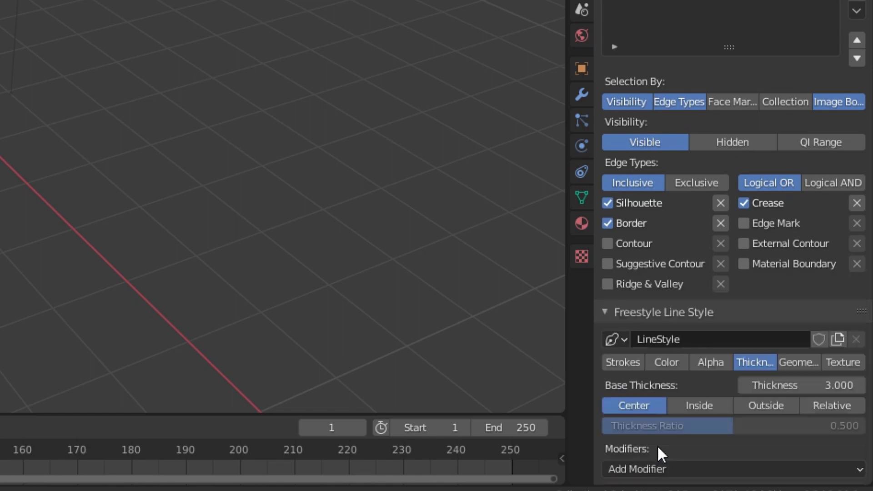
{"action": "scroll", "coordinate": [657, 445], "scroll_direction": "down", "scroll_amount": 5}
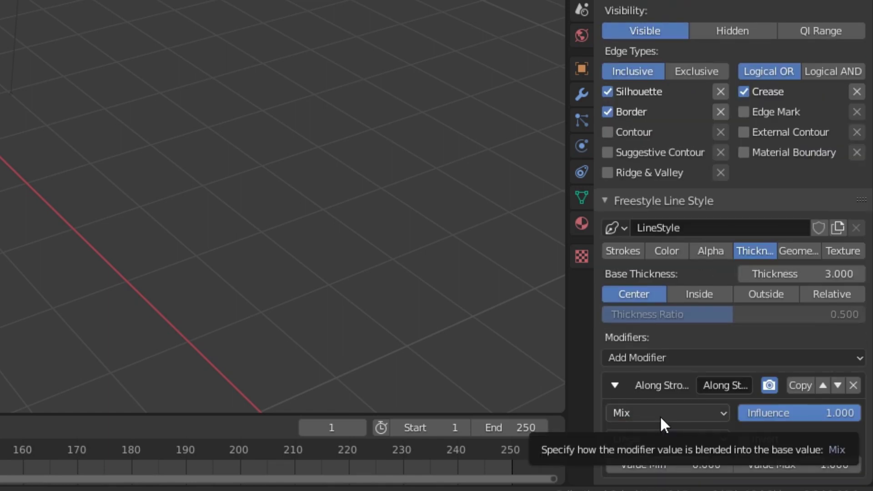
Set the Along Stroke modifier's blend mode to Multiply and its mapping to Curve
{"action": "left_click", "coordinate": [682, 414]}
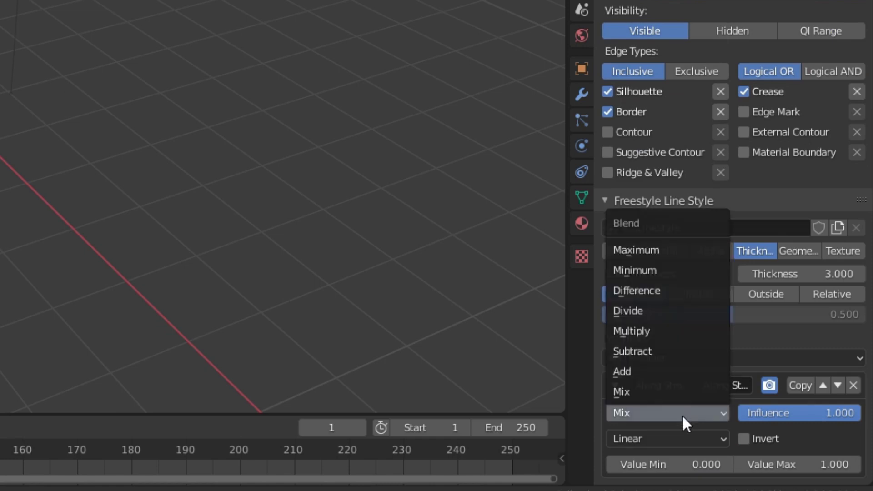
{"action": "left_click", "coordinate": [664, 331]}
{"action": "left_click", "coordinate": [666, 435]}
{"action": "left_click", "coordinate": [656, 397]}
Shape the thickness curve into an arch with low ends and a peak at about X 0.507, Y 0.938
{"action": "scroll", "coordinate": [658, 399], "scroll_direction": "down", "scroll_amount": 5}
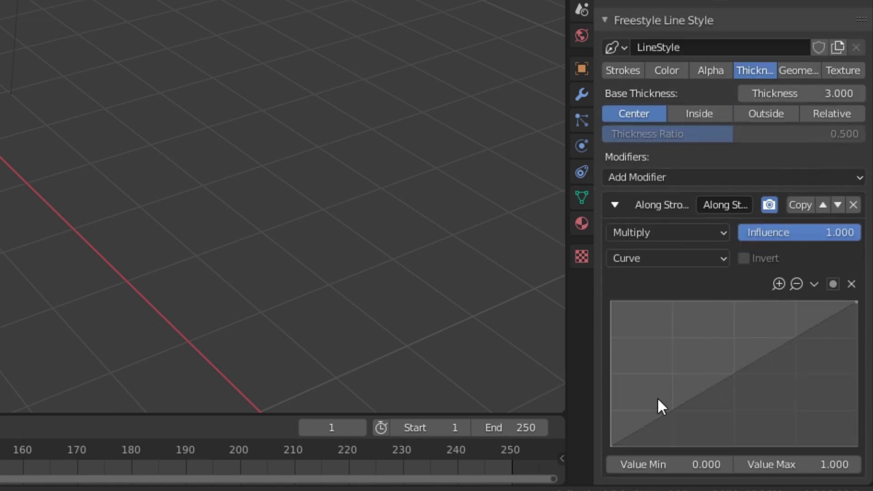
{"action": "left_click_drag", "start_coordinate": [854, 302], "coordinate": [859, 455]}
{"action": "left_click_drag", "start_coordinate": [740, 445], "coordinate": [735, 308]}
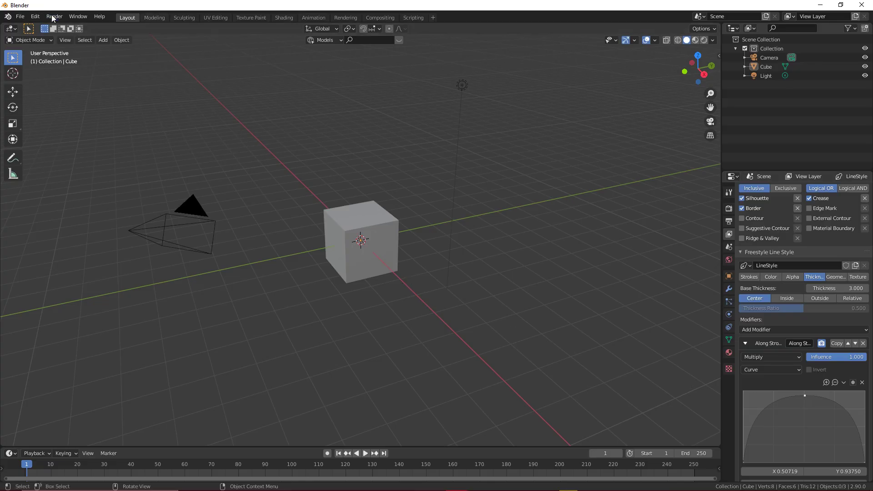
Render the image, inspect the outlines on the cube up close, and close the render window
{"action": "left_click", "coordinate": [52, 17]}
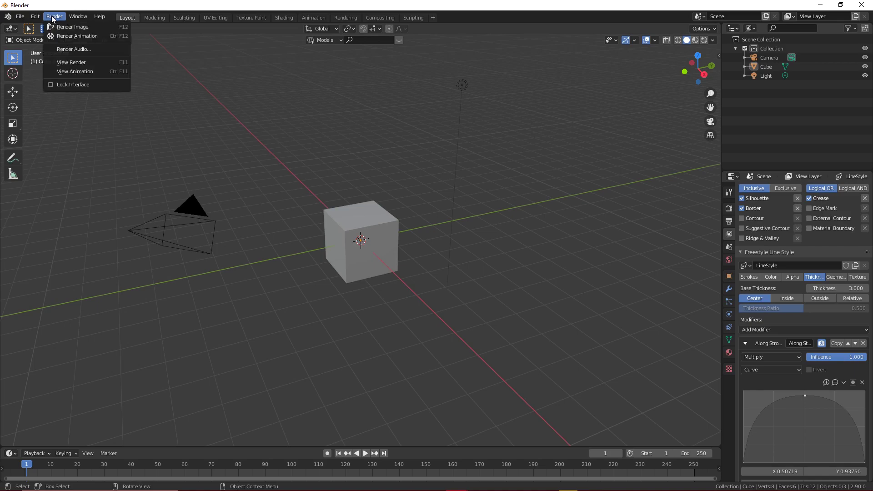
{"action": "left_click", "coordinate": [63, 27]}
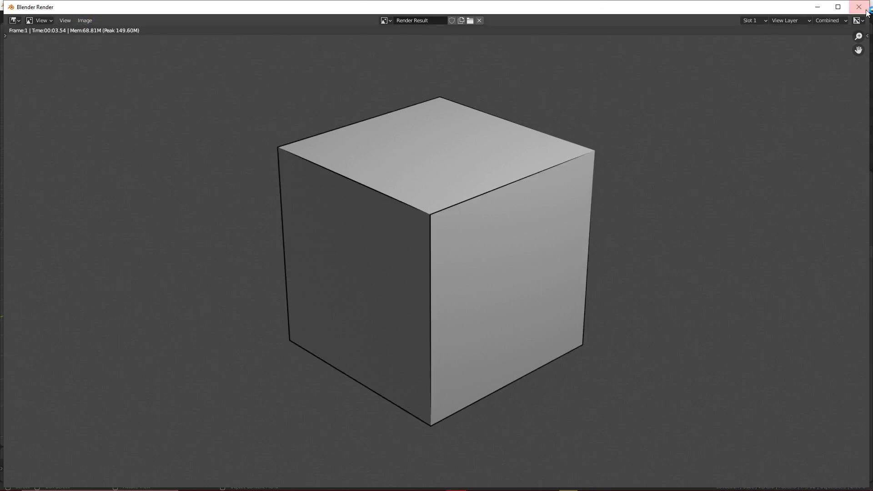
{"action": "scroll", "coordinate": [457, 203], "scroll_direction": "up", "scroll_amount": 2}
{"action": "scroll", "coordinate": [458, 202], "scroll_direction": "down", "scroll_amount": 2}
{"action": "left_click", "coordinate": [858, 7]}
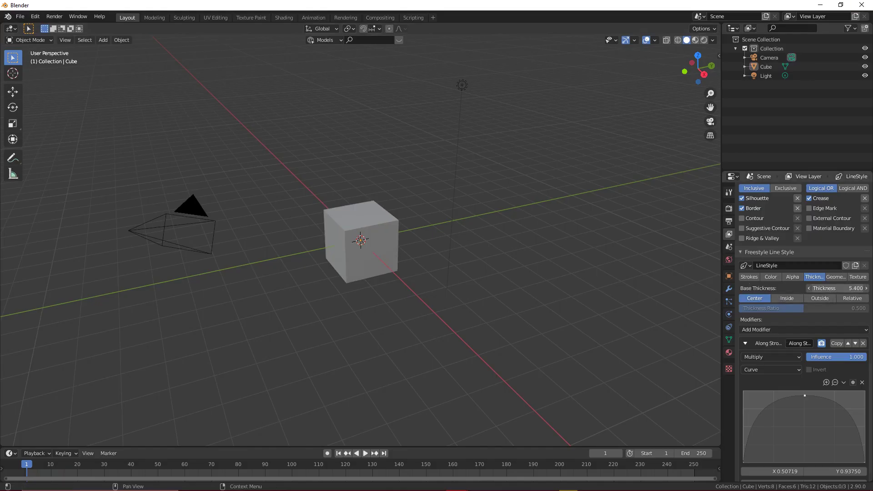
Set the Freestyle line's base thickness to 6.5 and render the image to check the outlines
{"action": "left_click", "coordinate": [55, 16]}
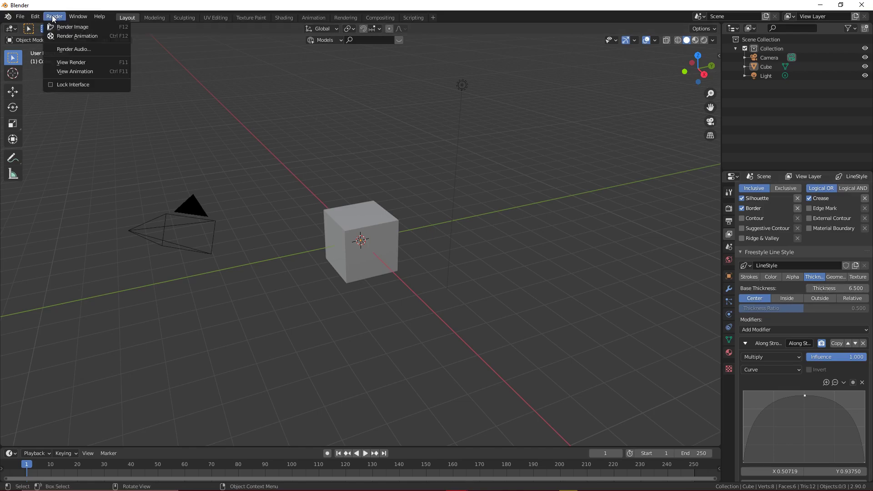
{"action": "left_click", "coordinate": [64, 24]}
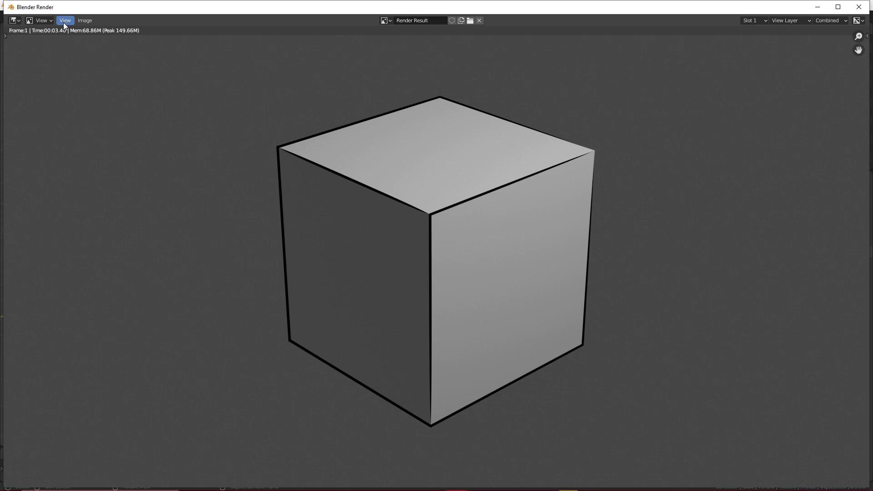
{"action": "left_click", "coordinate": [859, 7]}
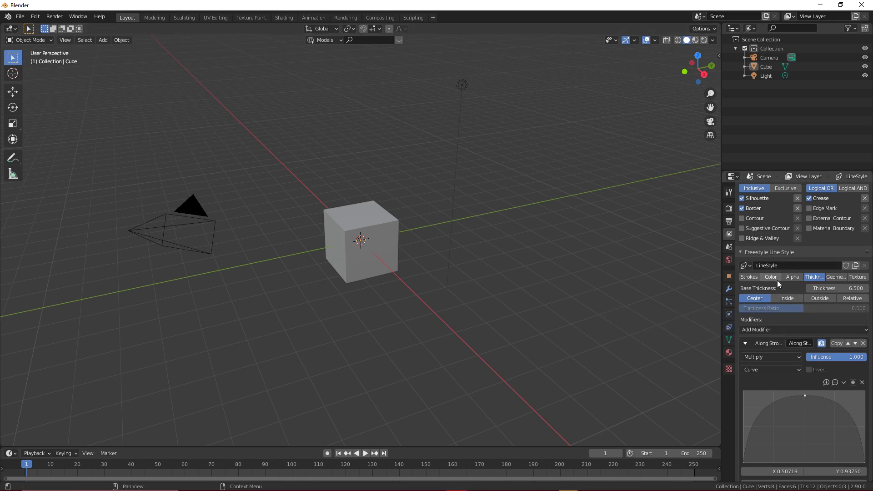
Set the Freestyle line's base color to a dark red with hue 0.010, saturation 1.000 and value 0.387
{"action": "left_click", "coordinate": [853, 278]}
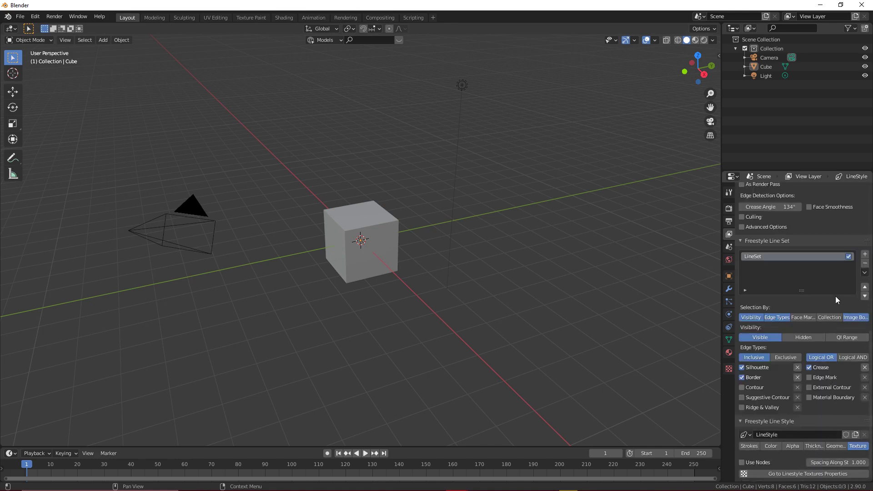
{"action": "left_click", "coordinate": [779, 446]}
{"action": "left_click", "coordinate": [824, 453]}
{"action": "left_click_drag", "start_coordinate": [863, 384], "coordinate": [818, 399]}
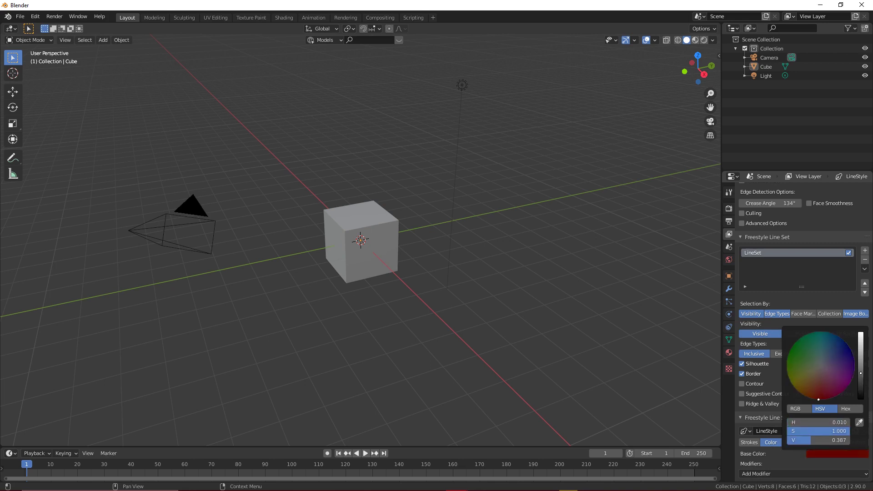
Render the cube with the red outlines, examine the line ends at its front corner, and close the render window
{"action": "left_click", "coordinate": [60, 17]}
{"action": "left_click", "coordinate": [63, 26]}
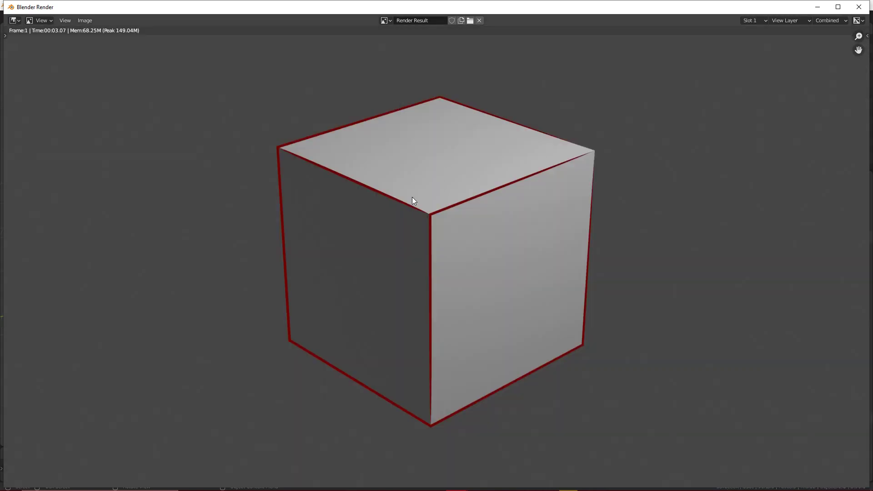
{"action": "scroll", "coordinate": [416, 205], "scroll_direction": "up", "scroll_amount": 6}
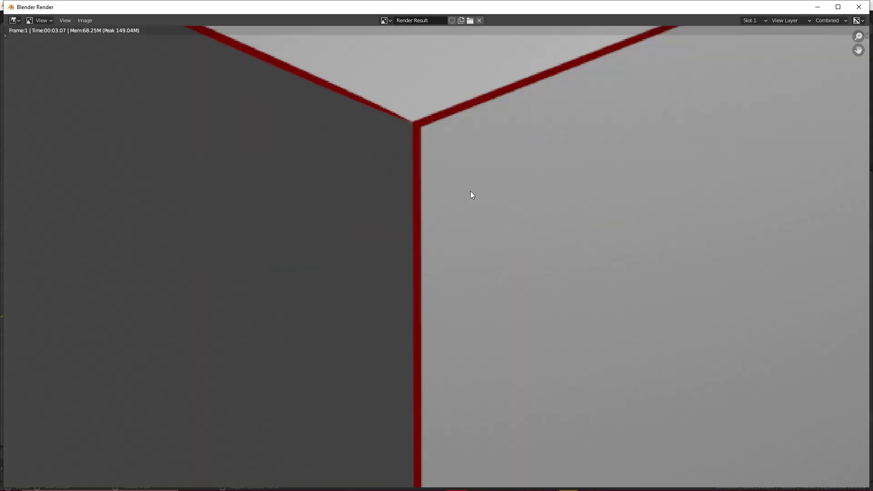
{"action": "left_click", "coordinate": [859, 7]}
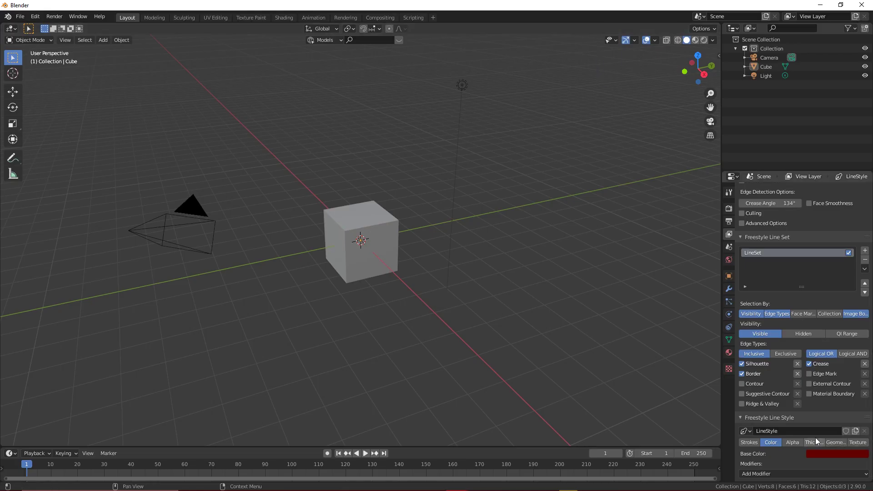
Review the stroke options of the Freestyle line style
{"action": "left_click", "coordinate": [750, 443]}
{"action": "scroll", "coordinate": [752, 441], "scroll_direction": "down", "scroll_amount": 8}
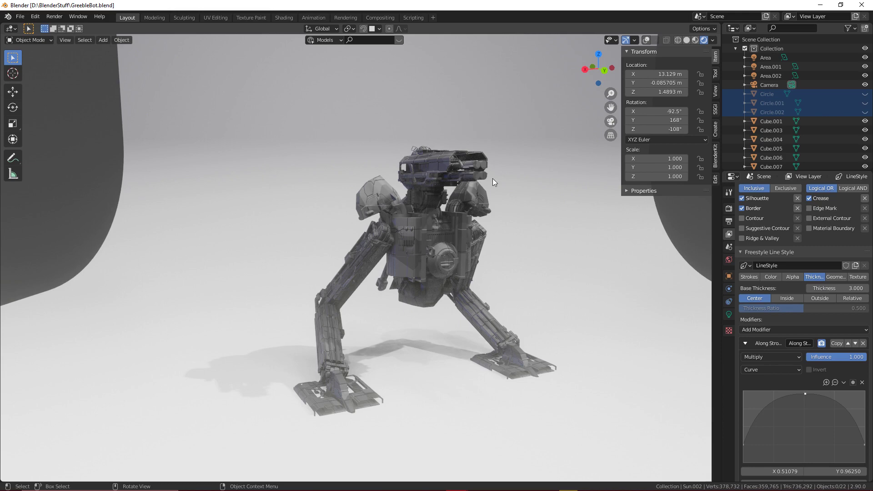
{"action": "middle_click_drag", "start_coordinate": [463, 175], "coordinate": [535, 181]}
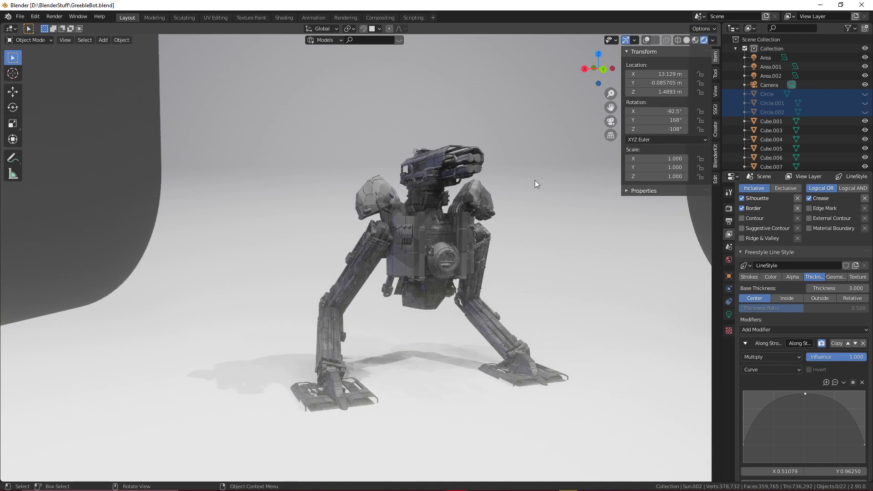
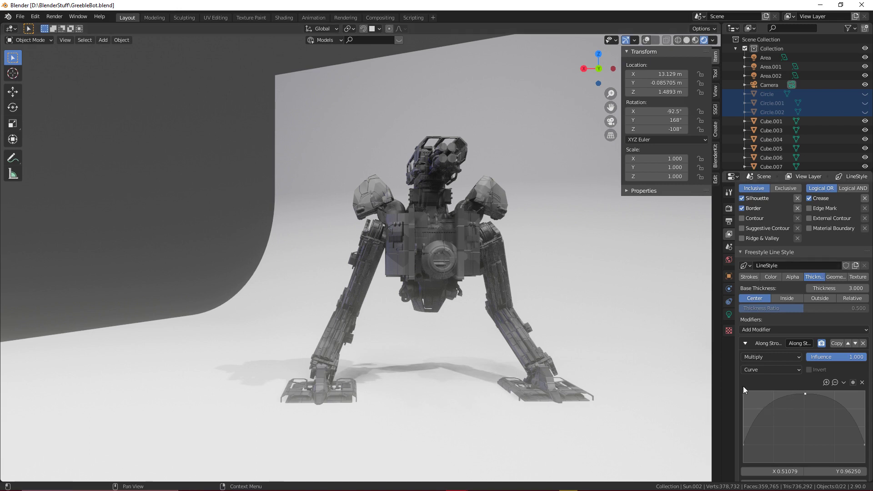
{"action": "scroll", "coordinate": [742, 384], "scroll_direction": "down", "scroll_amount": 1}
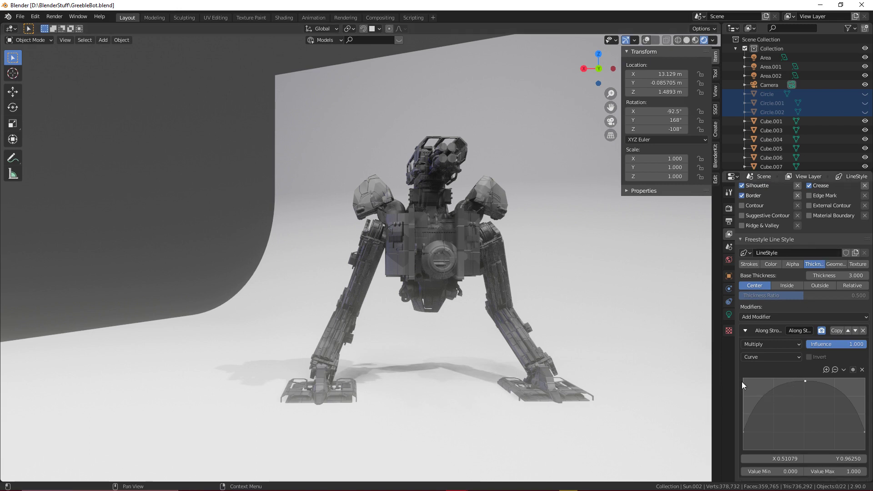
{"action": "scroll", "coordinate": [741, 381], "scroll_direction": "up", "scroll_amount": 4}
{"action": "scroll", "coordinate": [741, 381], "scroll_direction": "down", "scroll_amount": 4}
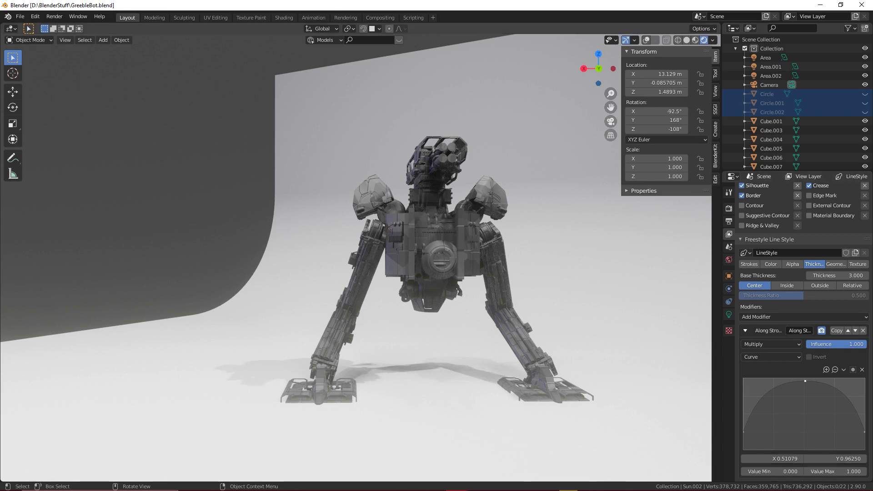